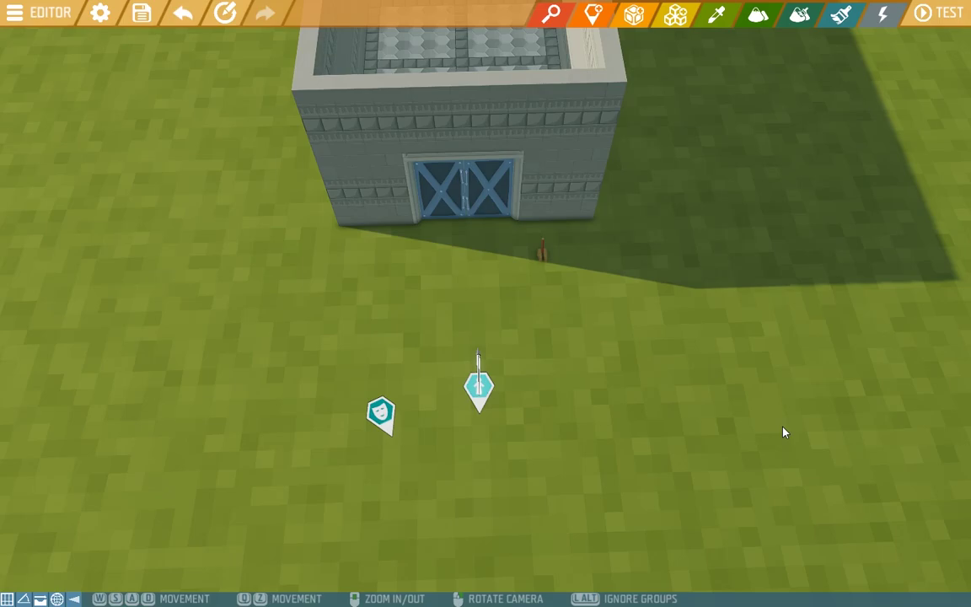
# Fly the camera forward until it sits just above the hallway building's open roof.
pyautogui.press('w')
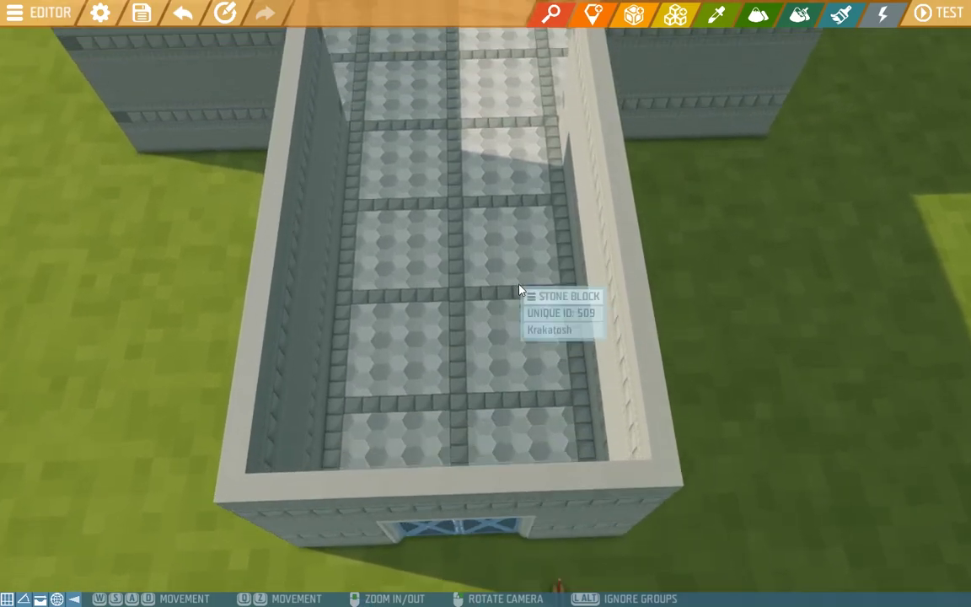
pyautogui.press('w')
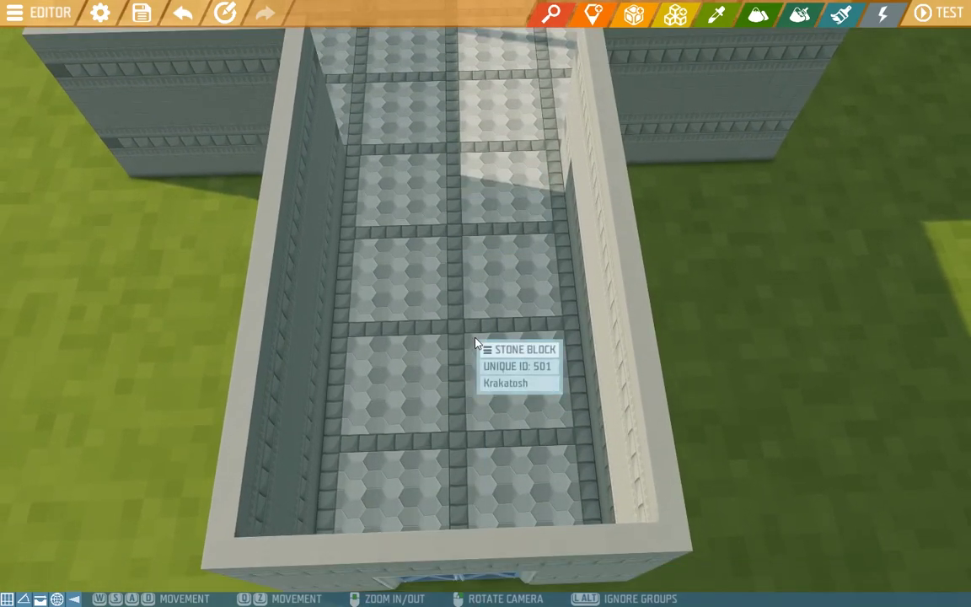
# Find the Brazier via 'BRAZ', place one by the right wall, and duplicate a copy to the left wall.
pyautogui.click(634, 15)
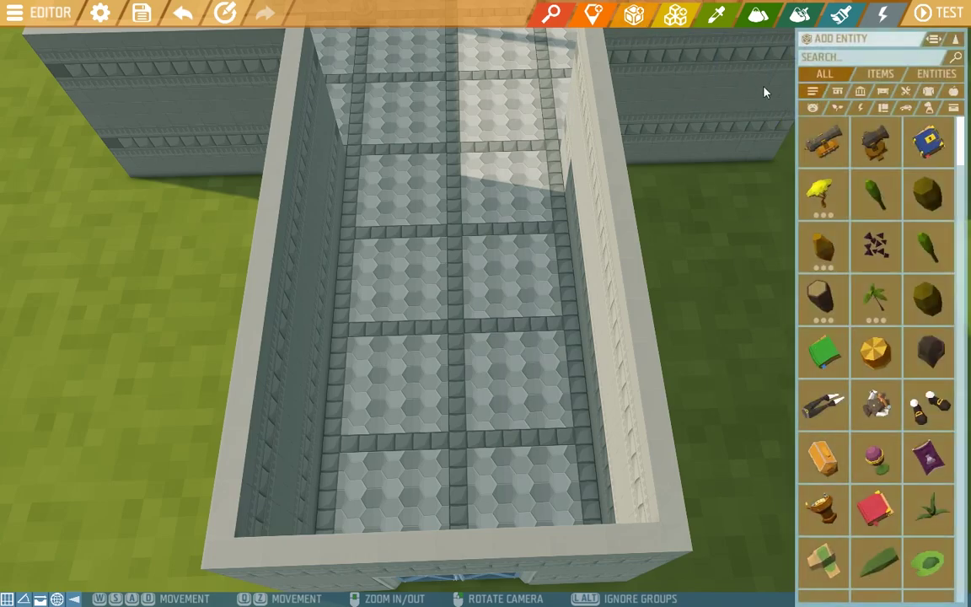
pyautogui.click(830, 58)
pyautogui.write('BRAZ')
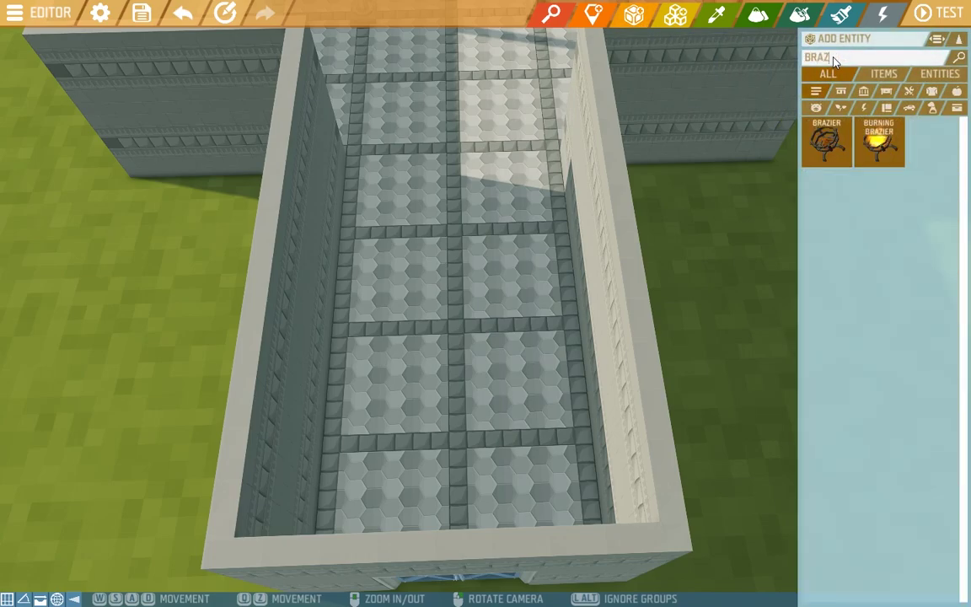
pyautogui.click(826, 142)
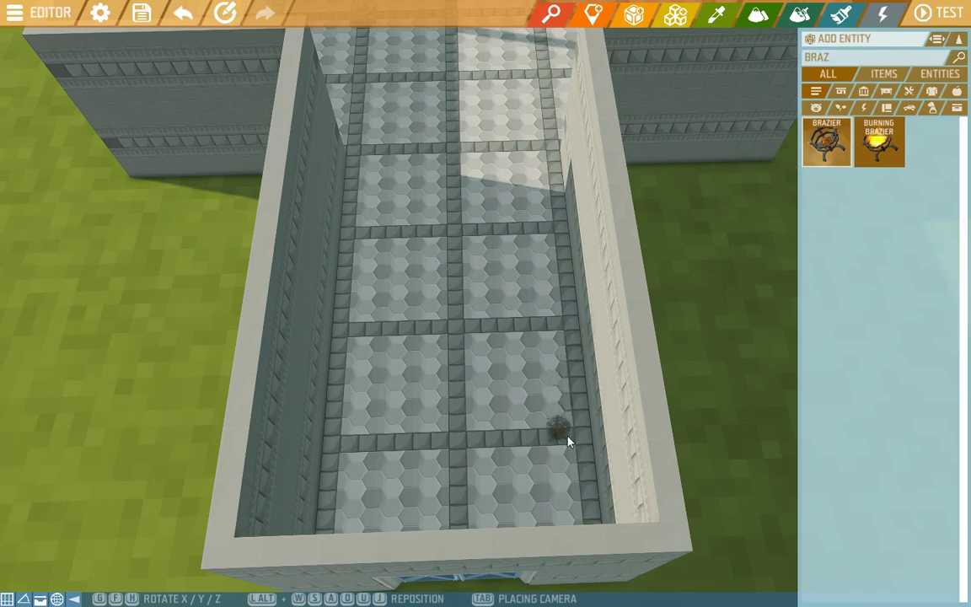
pyautogui.click(569, 431)
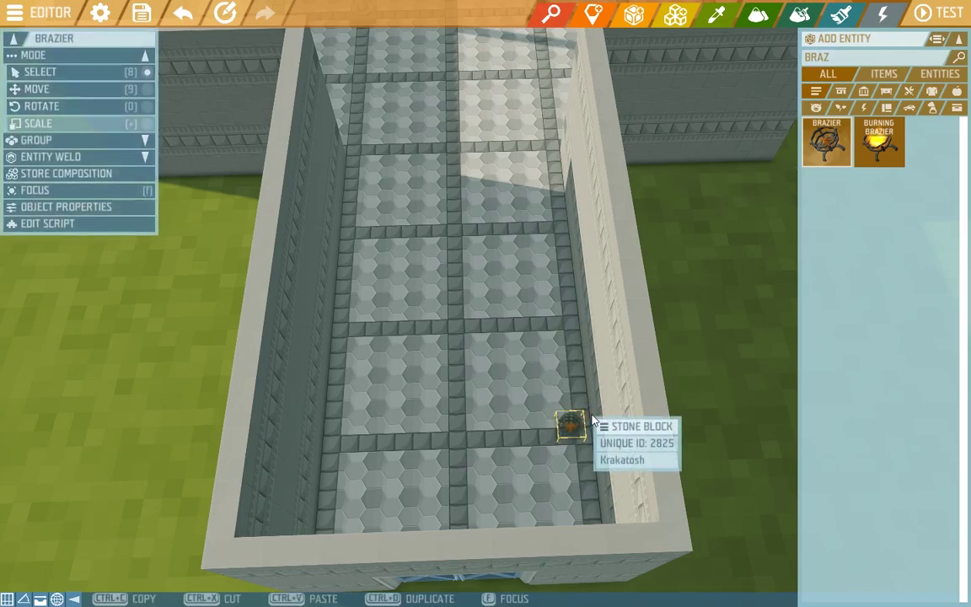
pyautogui.press('9')
pyautogui.moveTo(461, 433); pyautogui.dragTo(184, 445)
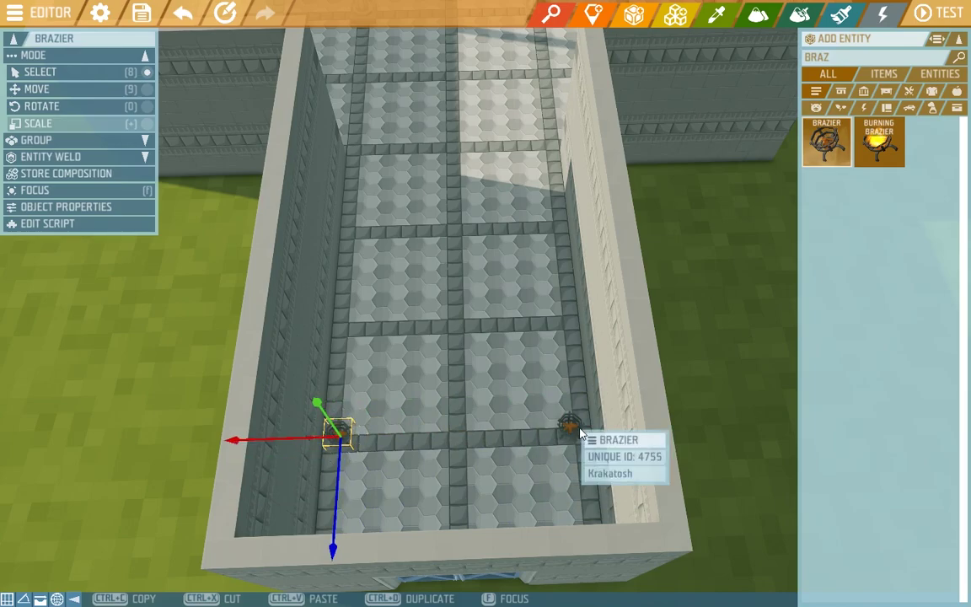
pyautogui.press('8')
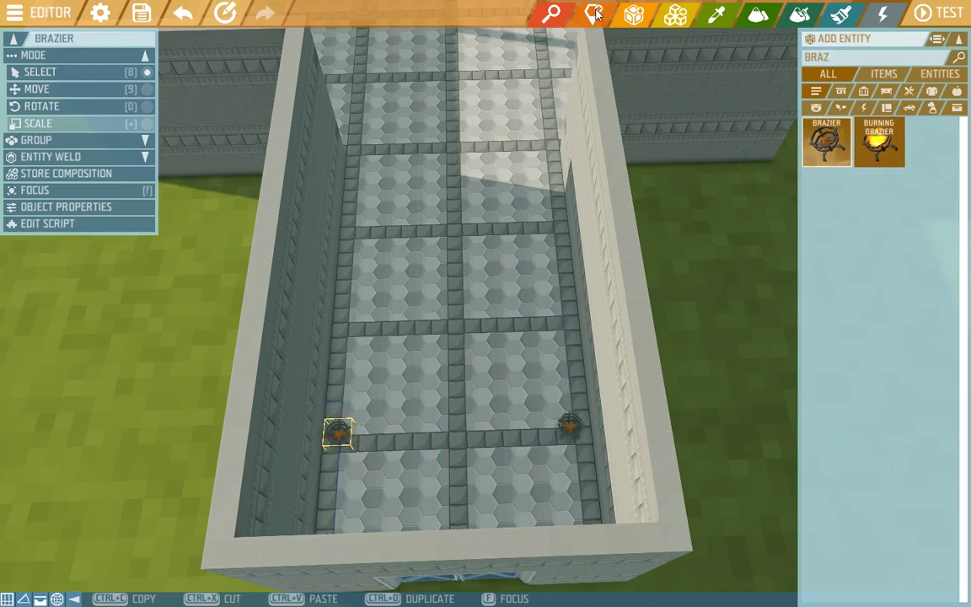
# Find Trigger Zone via 'TRIGG' among game logic objects and place it midway between the braziers.
pyautogui.click(594, 13)
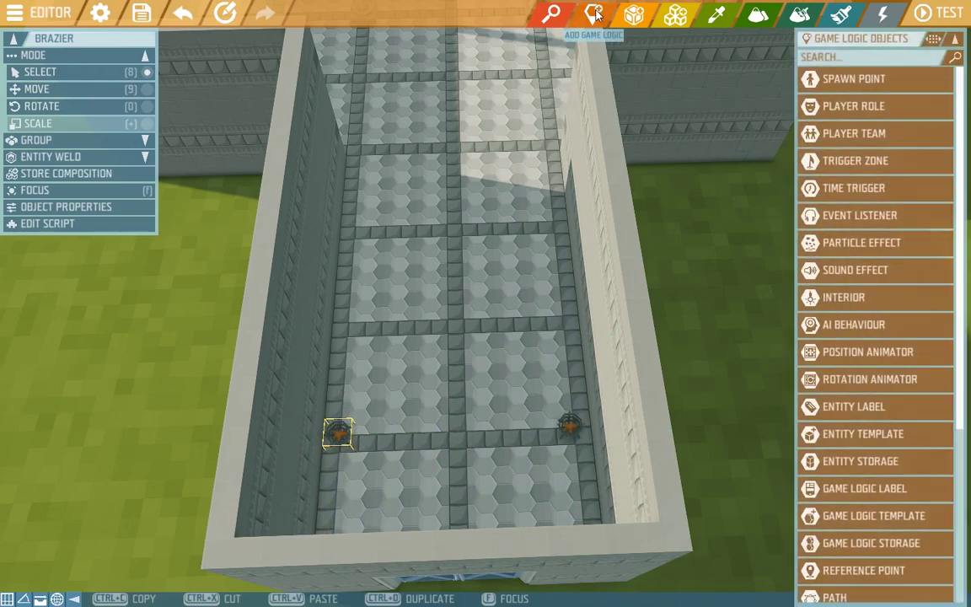
pyautogui.click(858, 59)
pyautogui.write('TRIGG')
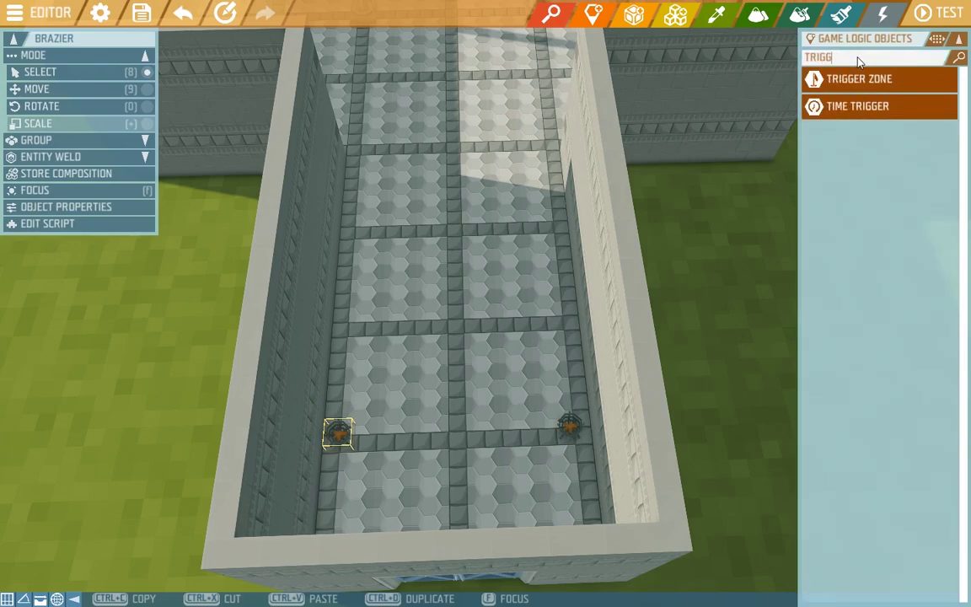
pyautogui.click(859, 78)
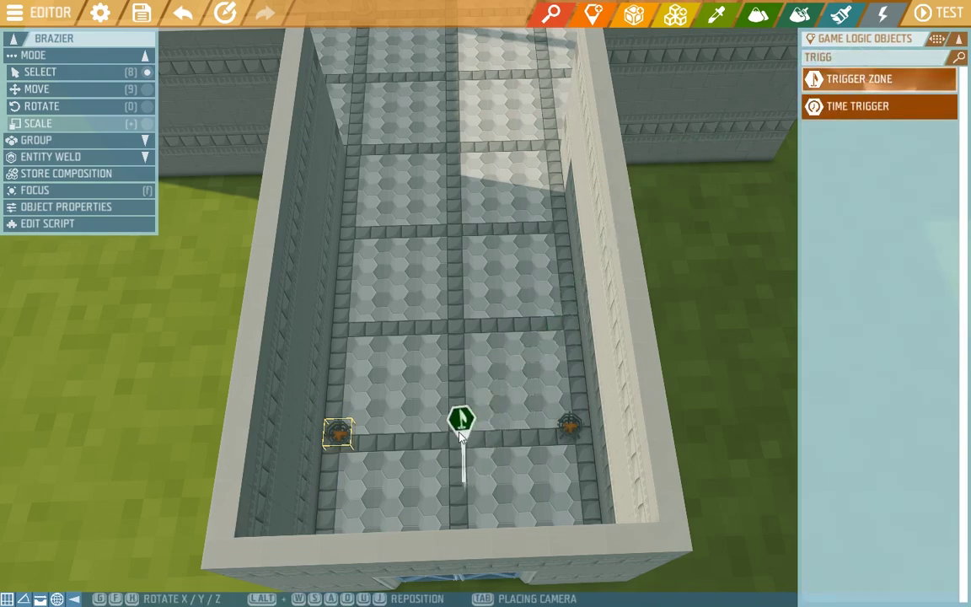
pyautogui.click(459, 431)
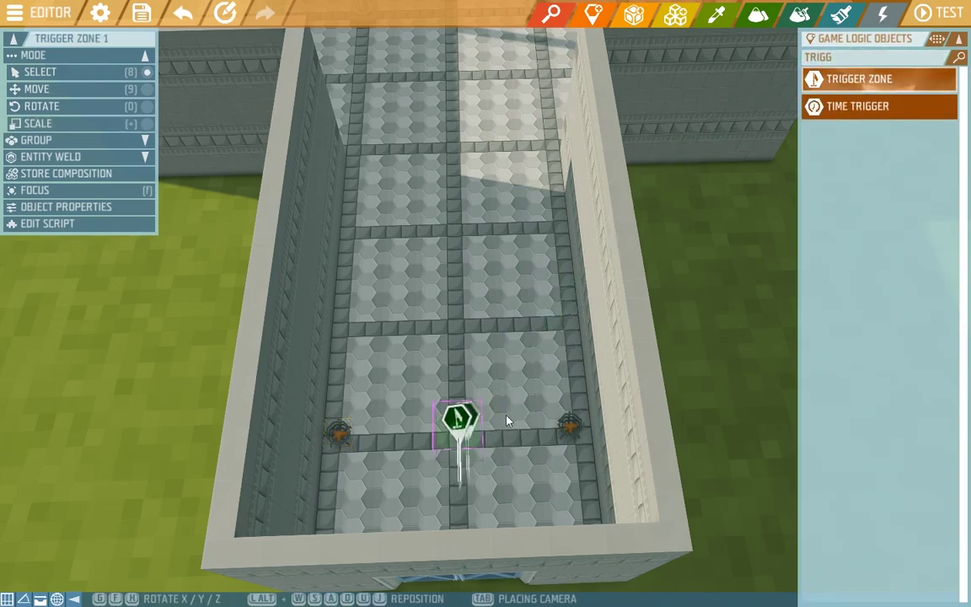
# Open Trigger Zone 1's properties and change its Zone Shape from sphere to Block.
pyautogui.doubleClick(458, 419)
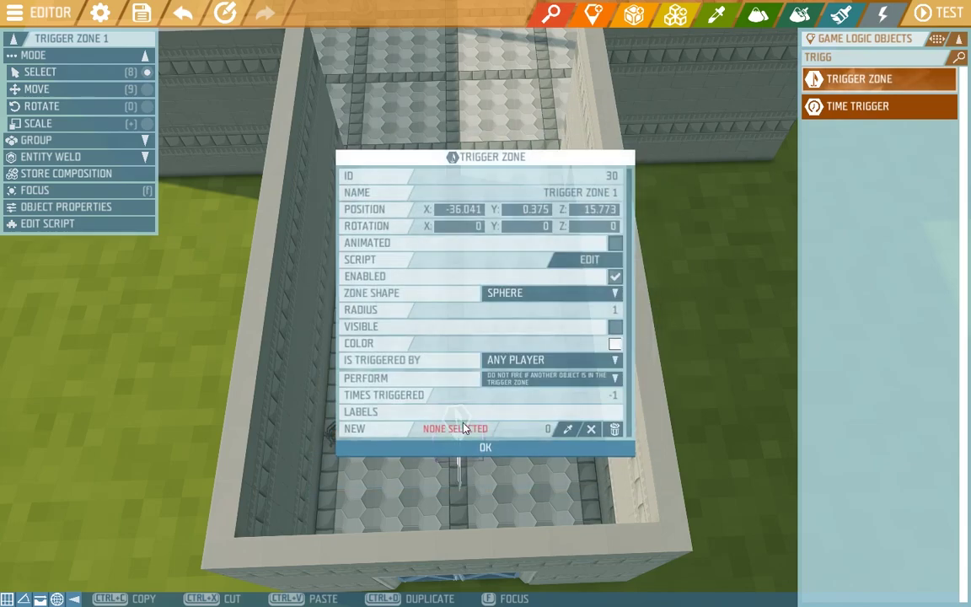
pyautogui.click(582, 295)
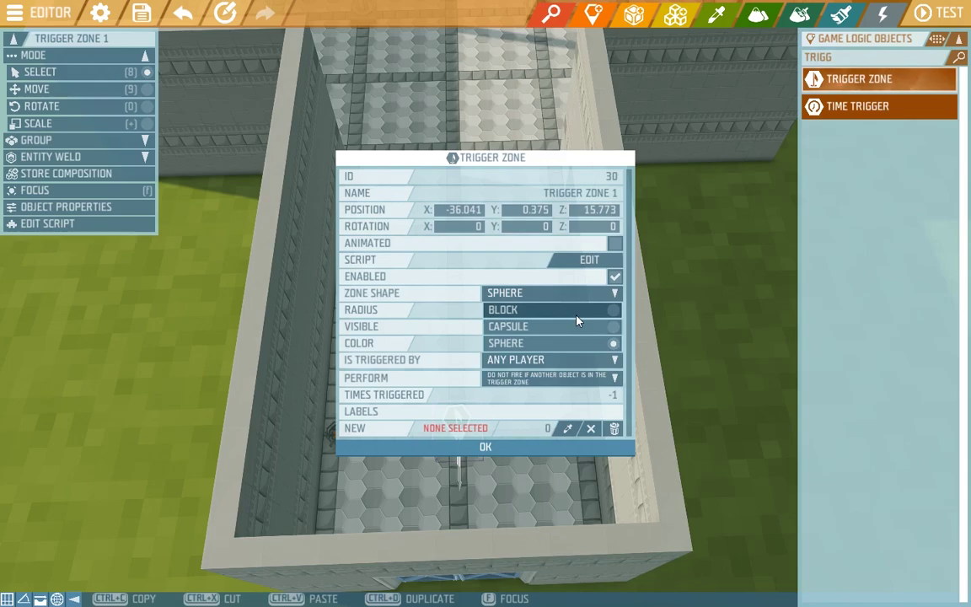
pyautogui.click(577, 315)
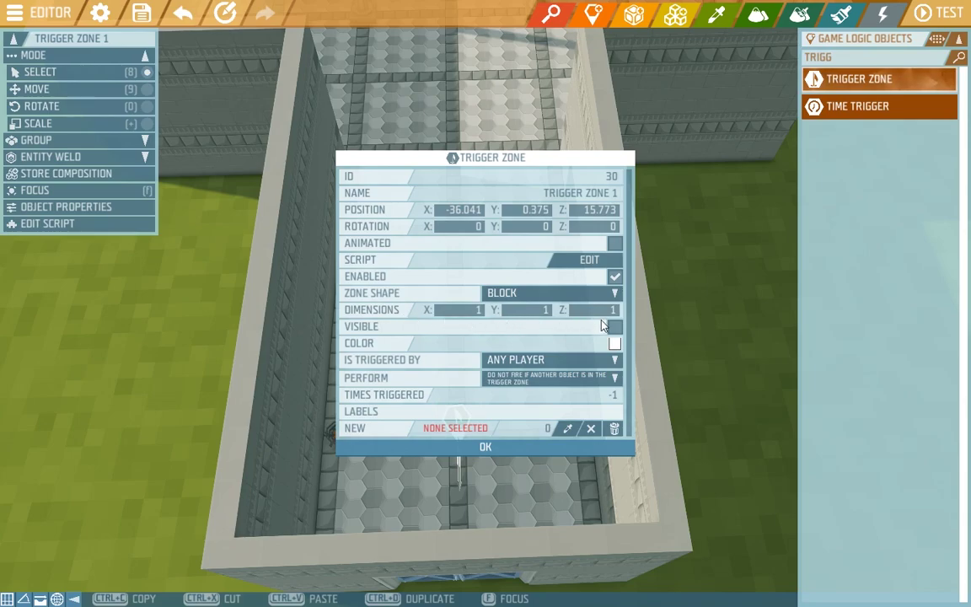
pyautogui.click(477, 309)
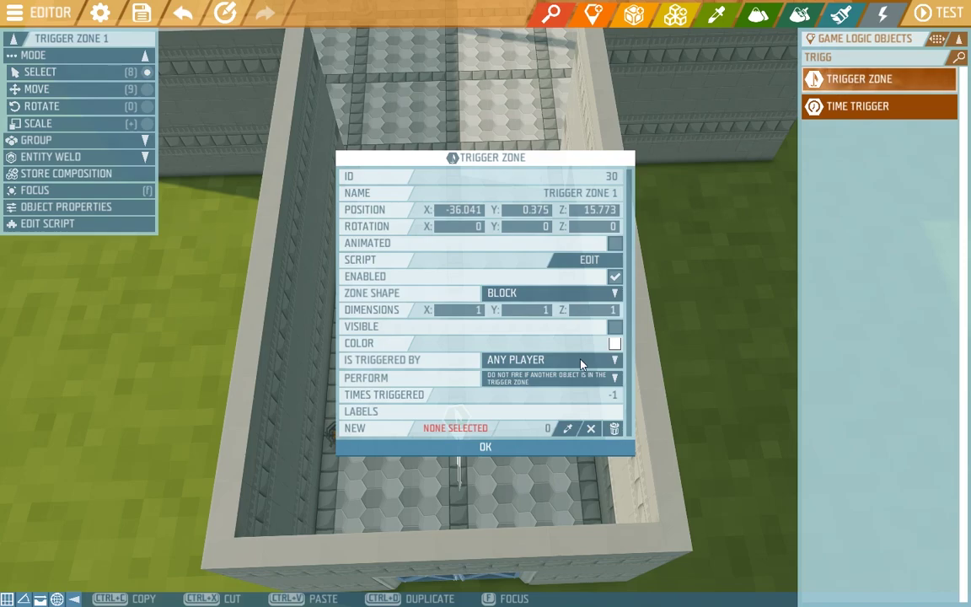
# Keep Any Player as trigger, block firing while another object is inside, and set Times Triggered to 1.
pyautogui.click(580, 363)
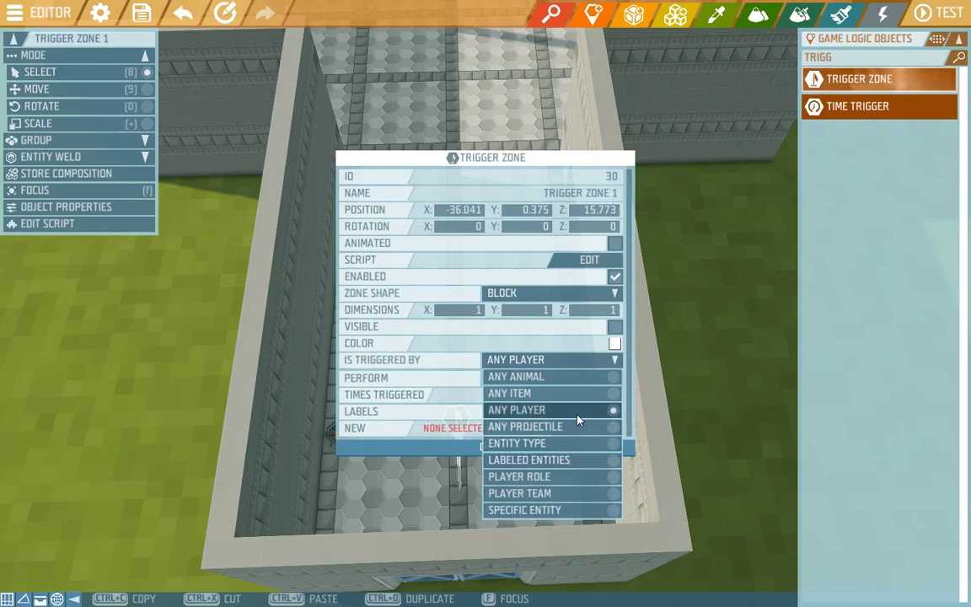
pyautogui.click(578, 417)
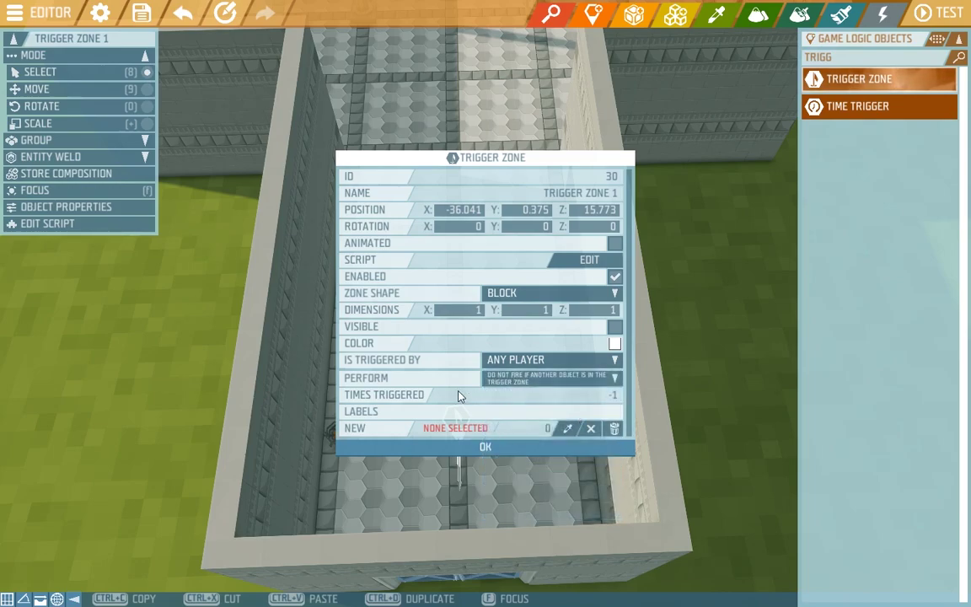
pyautogui.click(513, 383)
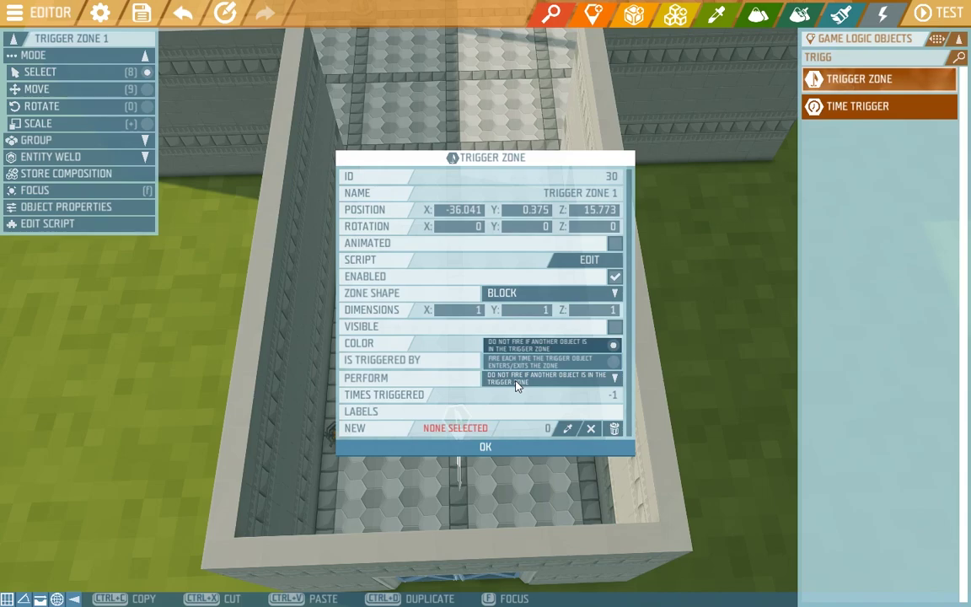
pyautogui.click(578, 349)
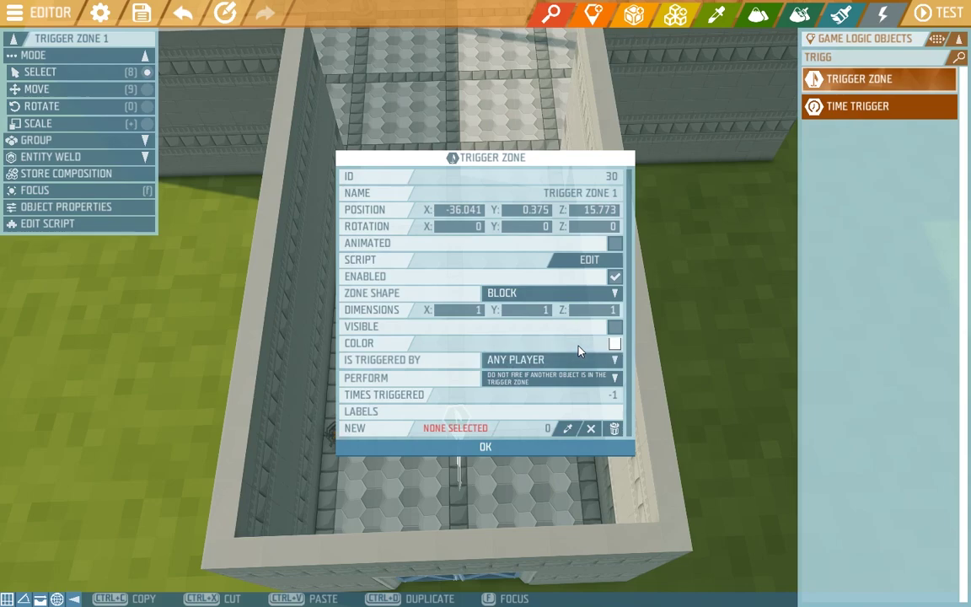
pyautogui.click(589, 401)
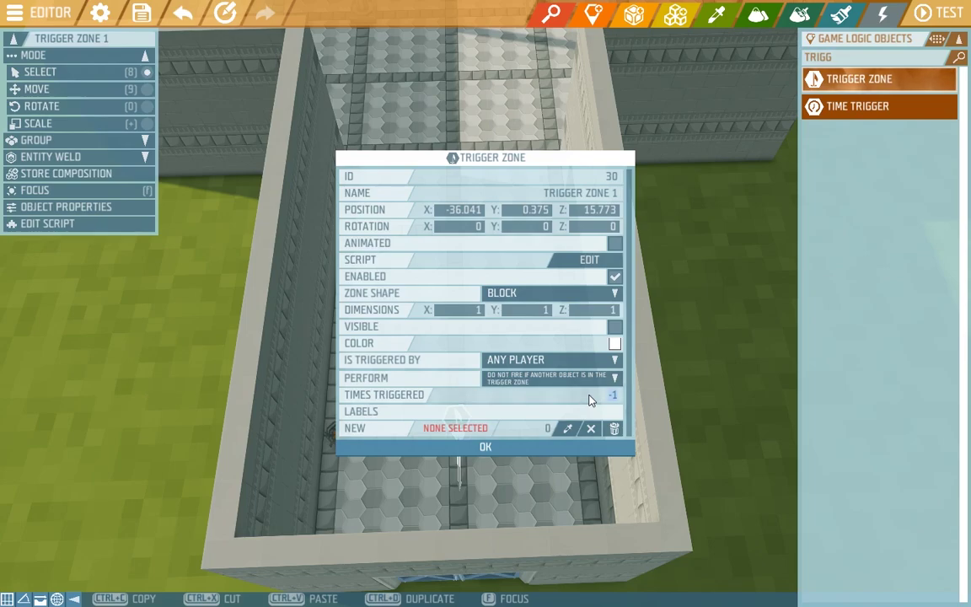
pyautogui.write('1')
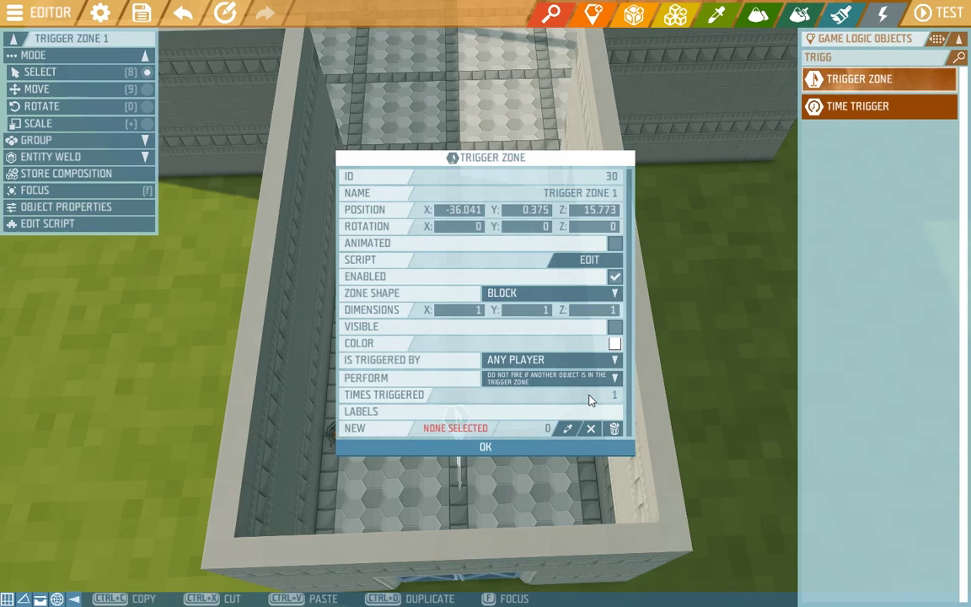
# Open the zone's script editor and add an On Trigger Enter event.
pyautogui.click(590, 263)
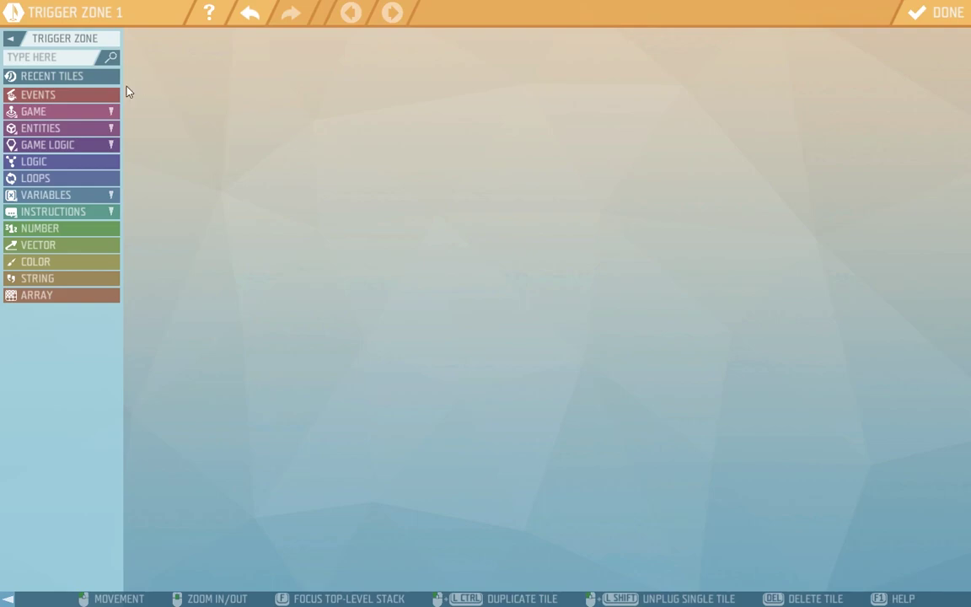
pyautogui.click(95, 91)
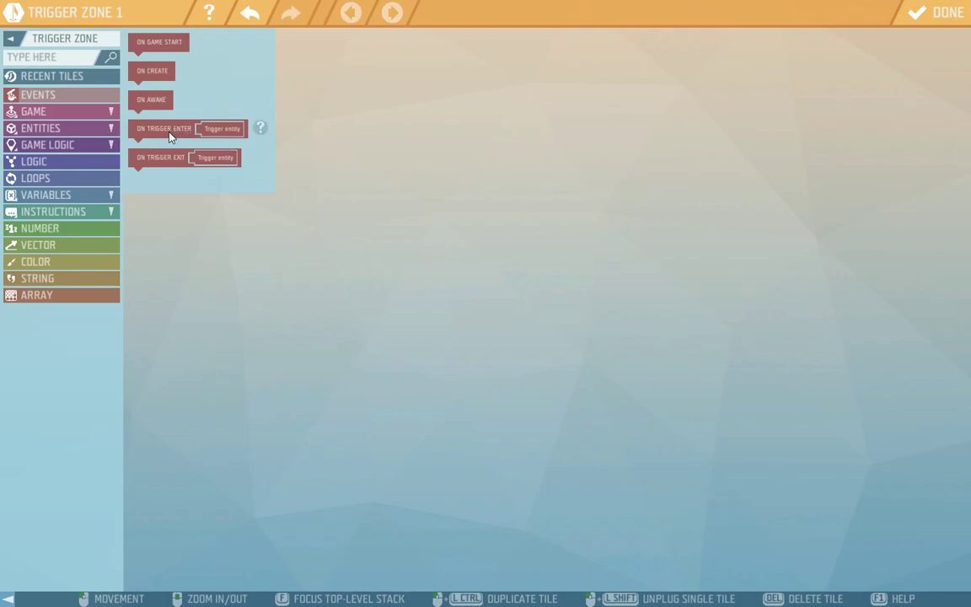
pyautogui.moveTo(178, 136); pyautogui.dragTo(292, 134)
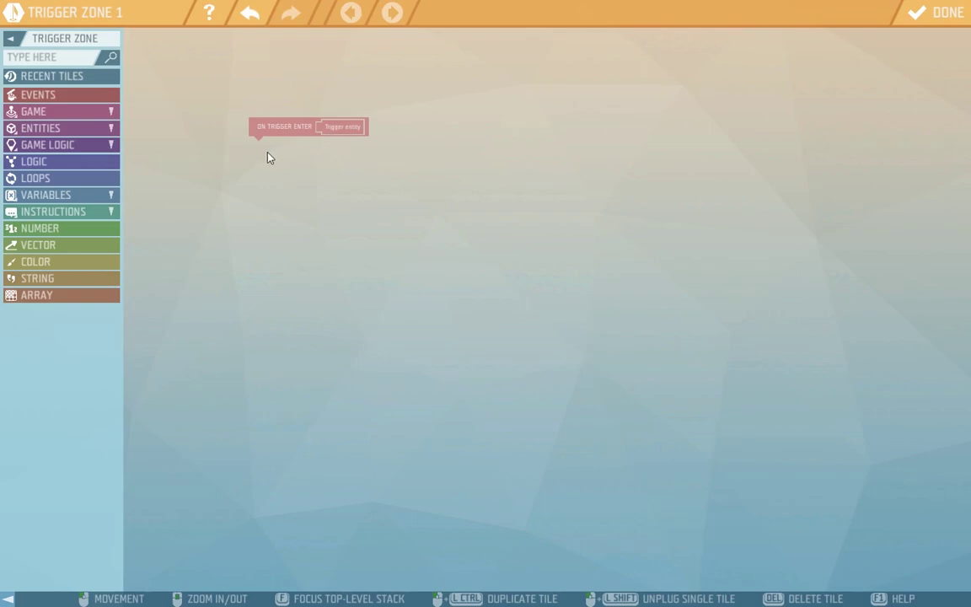
# Add LIGHT Entity tiles under On Trigger Enter targeting the right and left braziers.
pyautogui.click(66, 58)
pyautogui.write('light')
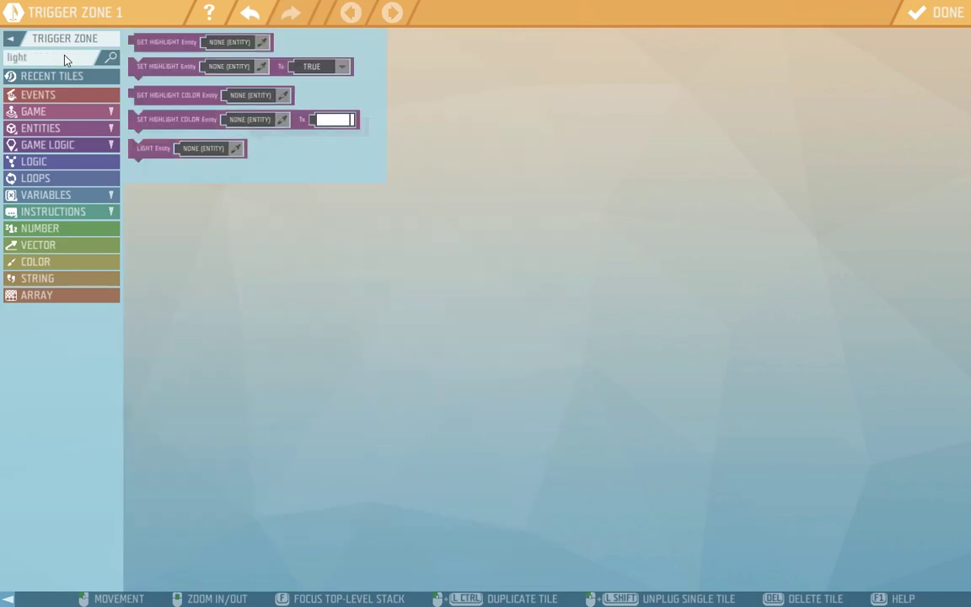
pyautogui.moveTo(145, 148); pyautogui.dragTo(270, 143)
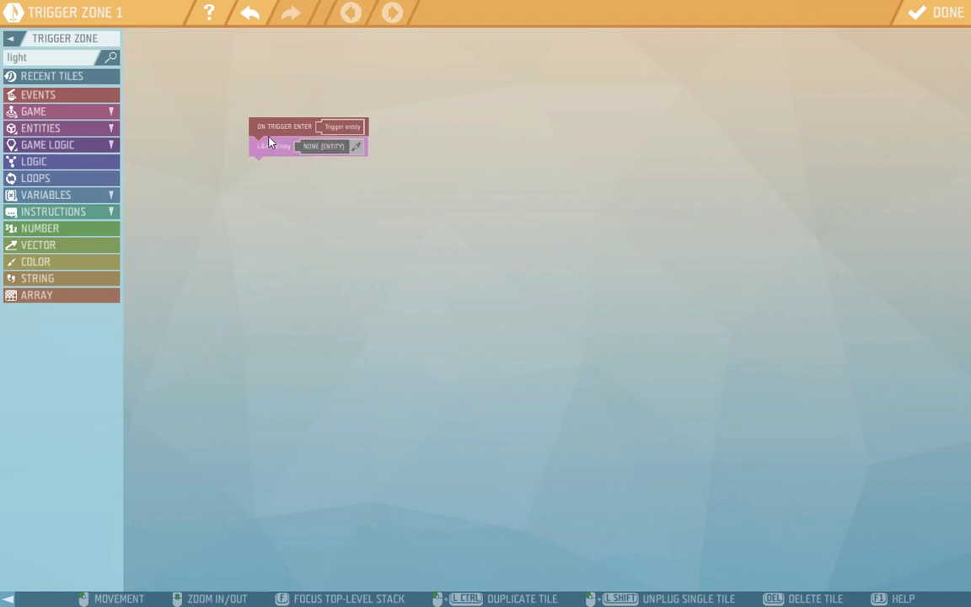
pyautogui.click(357, 147)
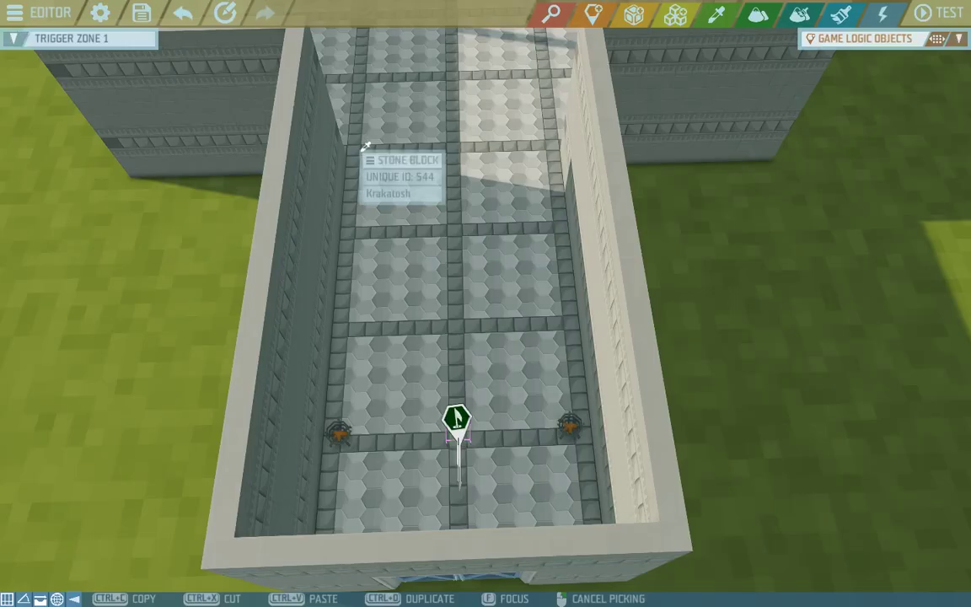
pyautogui.click(571, 419)
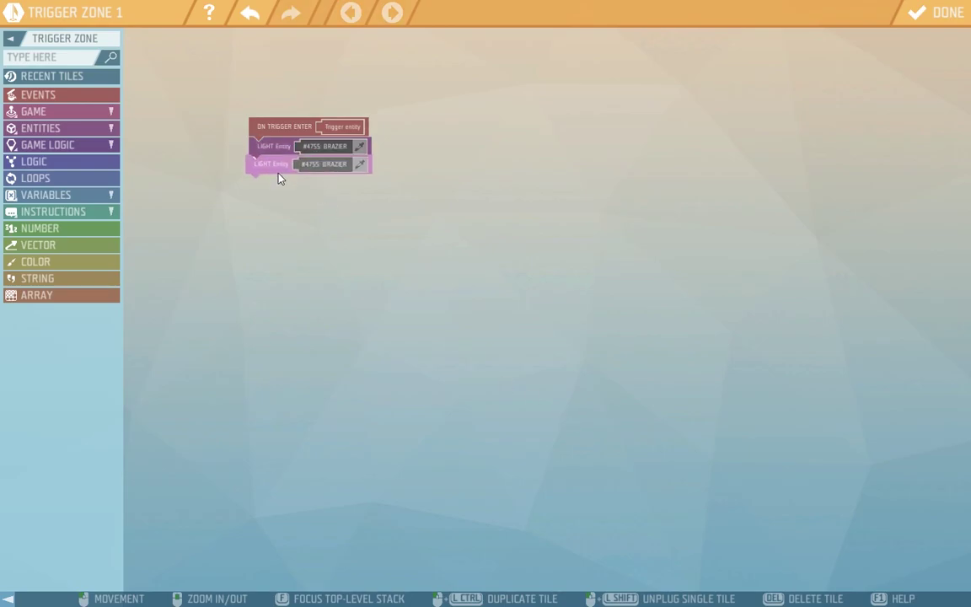
pyautogui.click(360, 165)
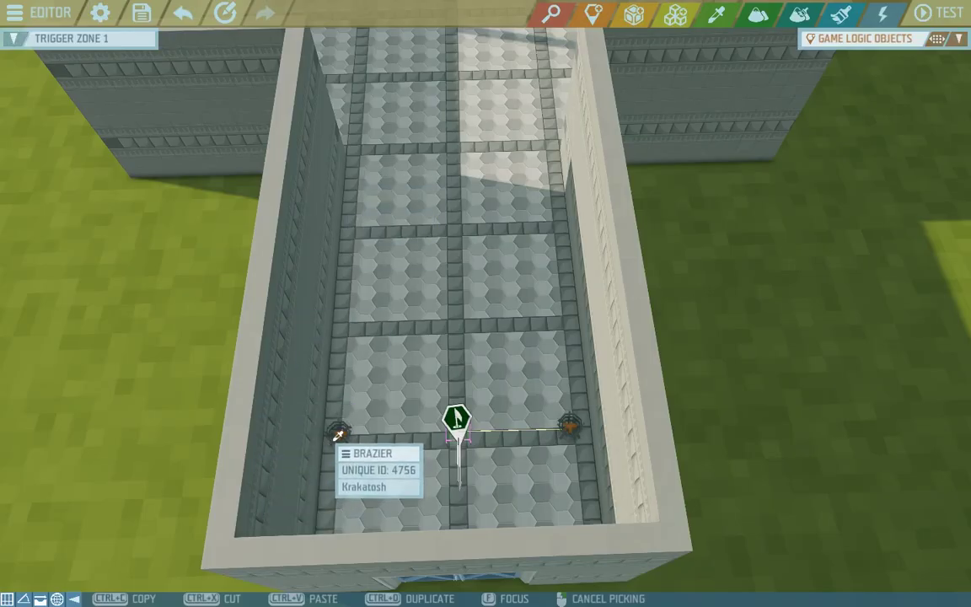
pyautogui.click(336, 427)
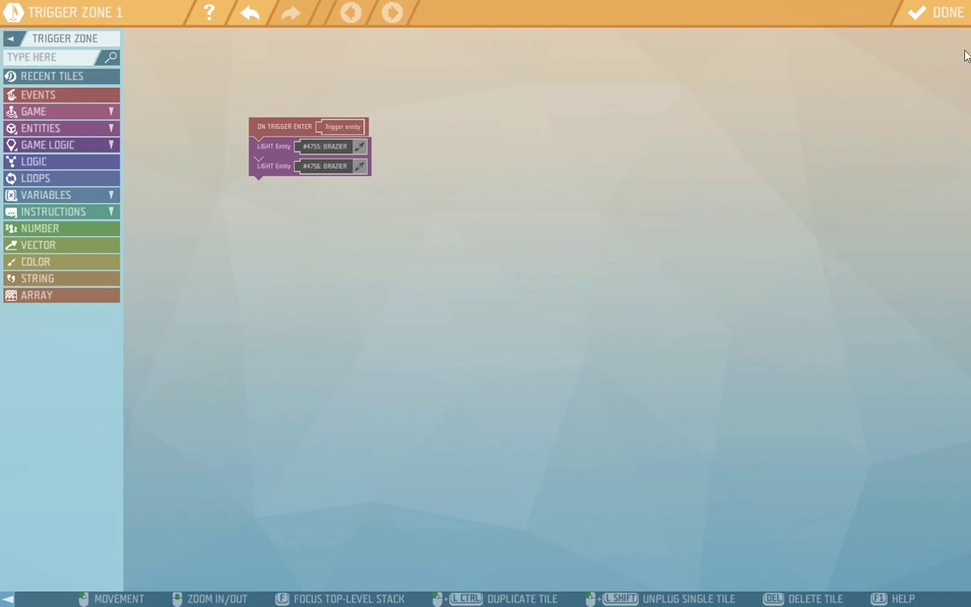
# Close the script and properties, then scale Trigger Zone 1 longer and wider across the hallway.
pyautogui.click(927, 13)
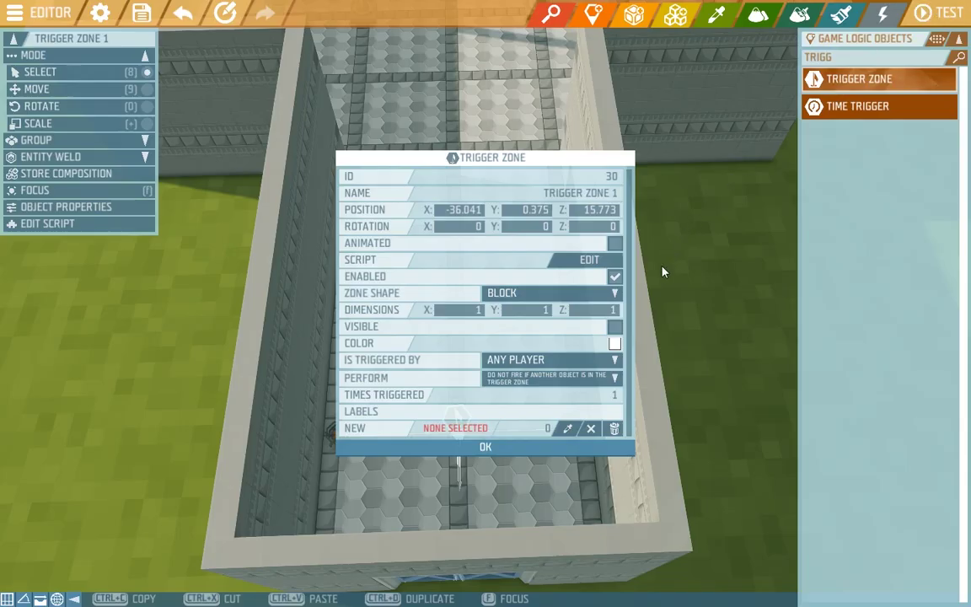
pyautogui.click(496, 447)
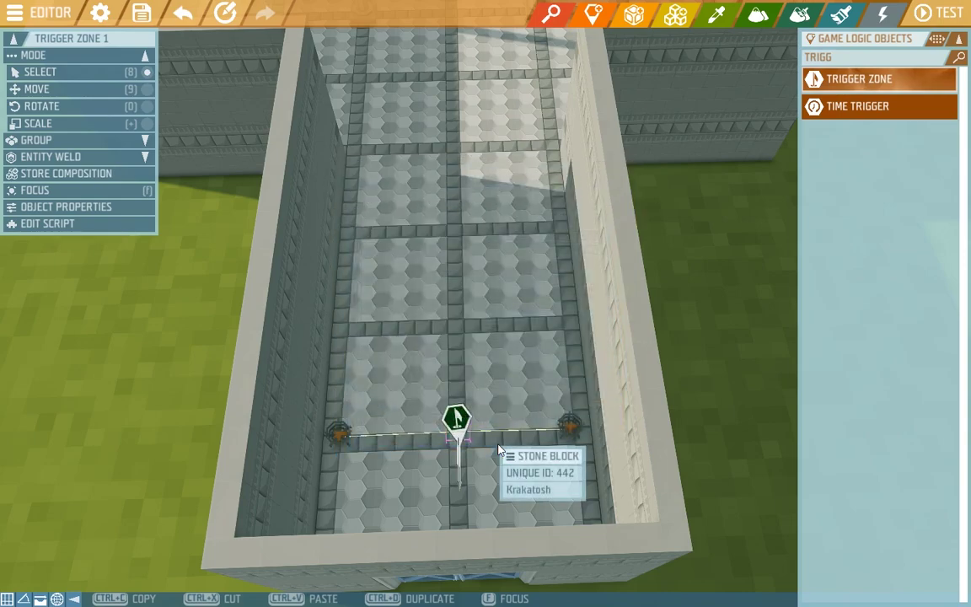
pyautogui.moveTo(497, 451); pyautogui.dragTo(304, 295, button='right')
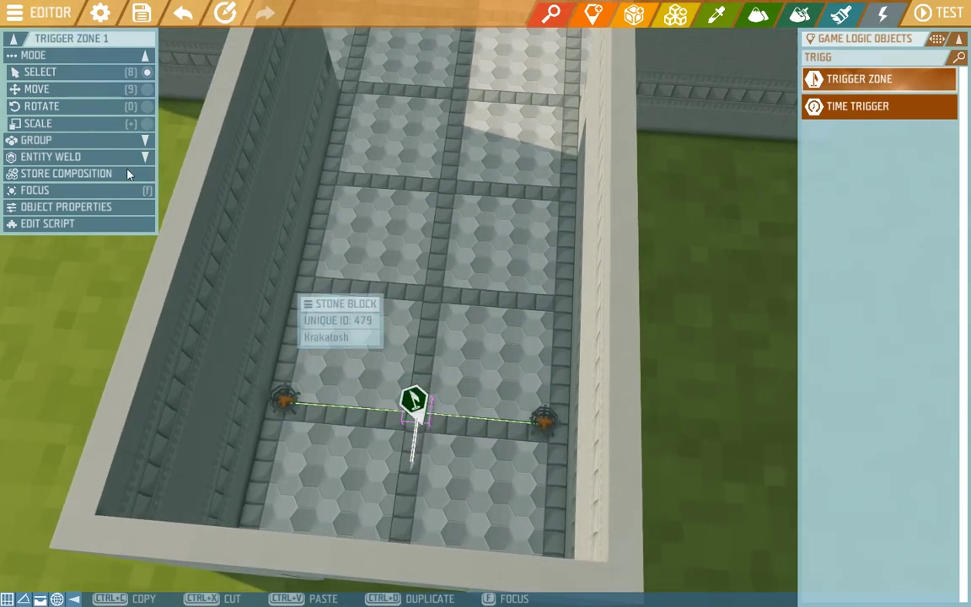
pyautogui.click(144, 124)
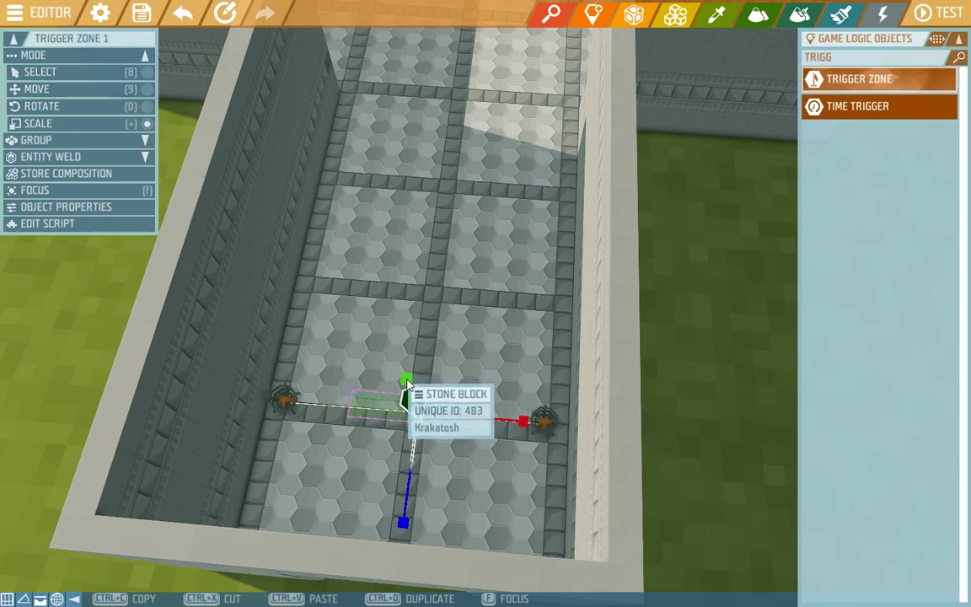
pyautogui.moveTo(407, 379); pyautogui.dragTo(445, 345)
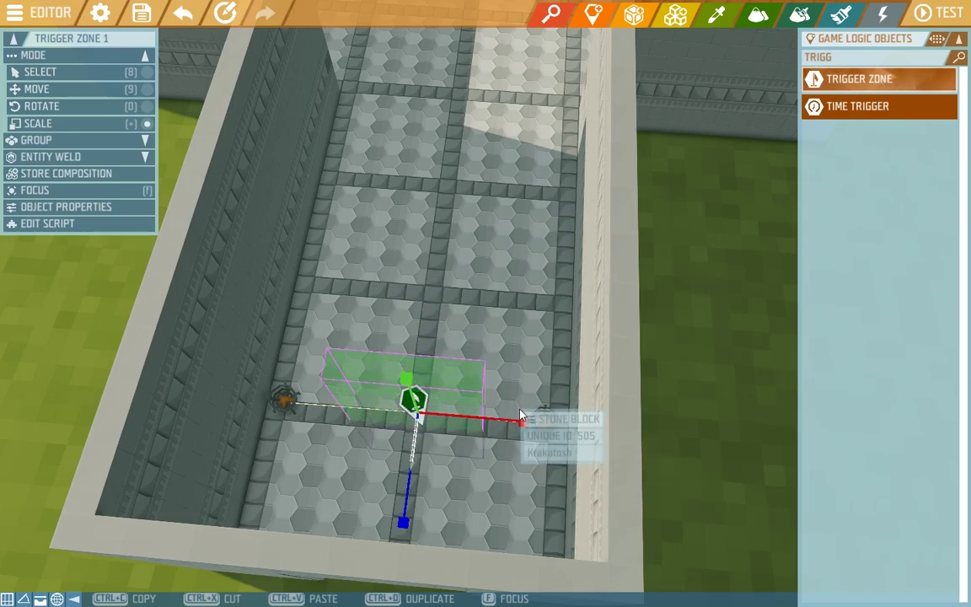
pyautogui.moveTo(523, 423); pyautogui.dragTo(715, 457)
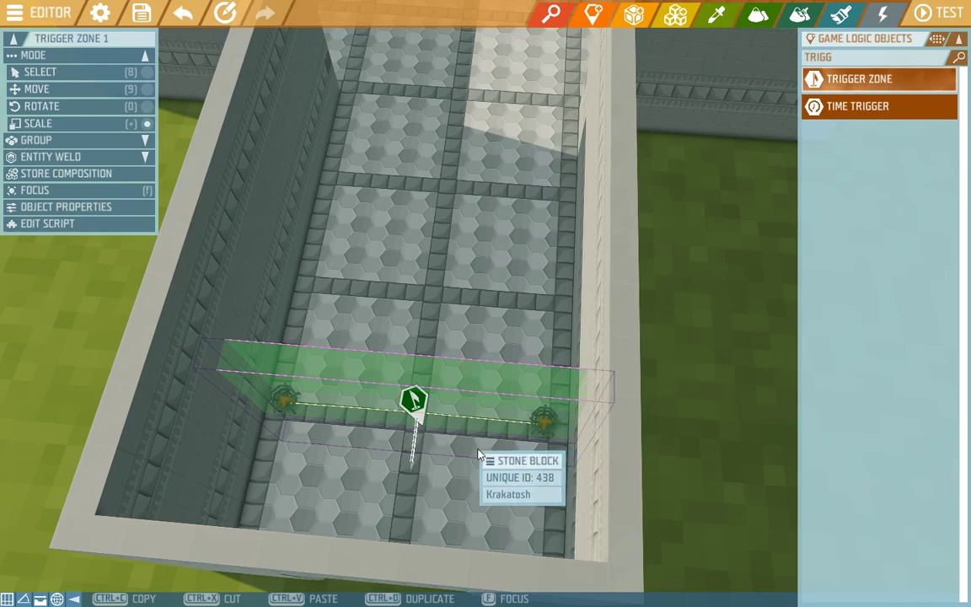
# Duplicate Trigger Zone 1 alone up the hallway, then discard that copy.
pyautogui.hotkey('ctrl', 'd')
pyautogui.moveTo(401, 520); pyautogui.dragTo(443, 401)
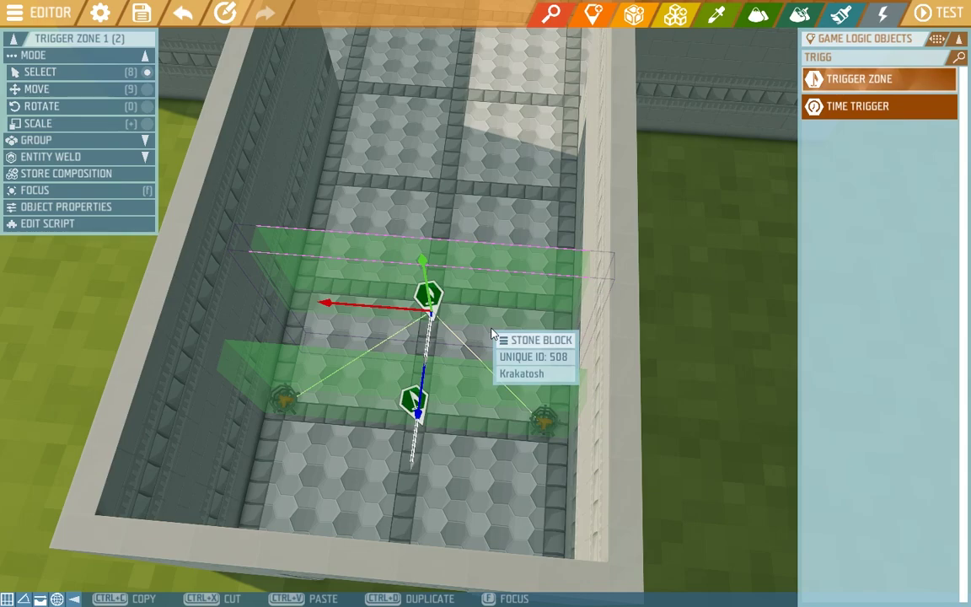
pyautogui.press('Escape')
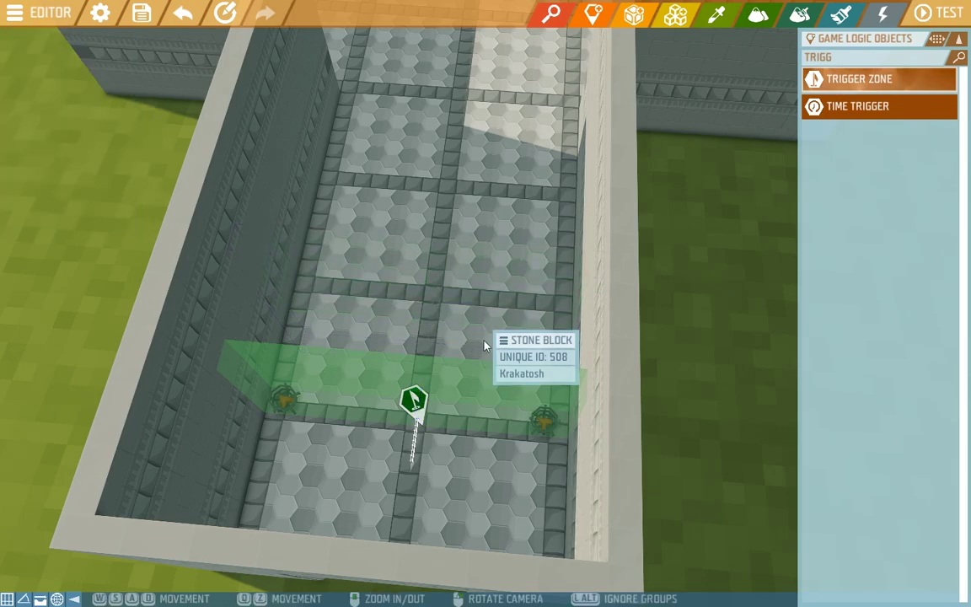
# Select Trigger Zone 1 with both braziers and duplicate the set up to the next gap.
pyautogui.click(413, 401)
pyautogui.keyDown('shift'); pyautogui.click(545, 422); pyautogui.keyUp('shift')
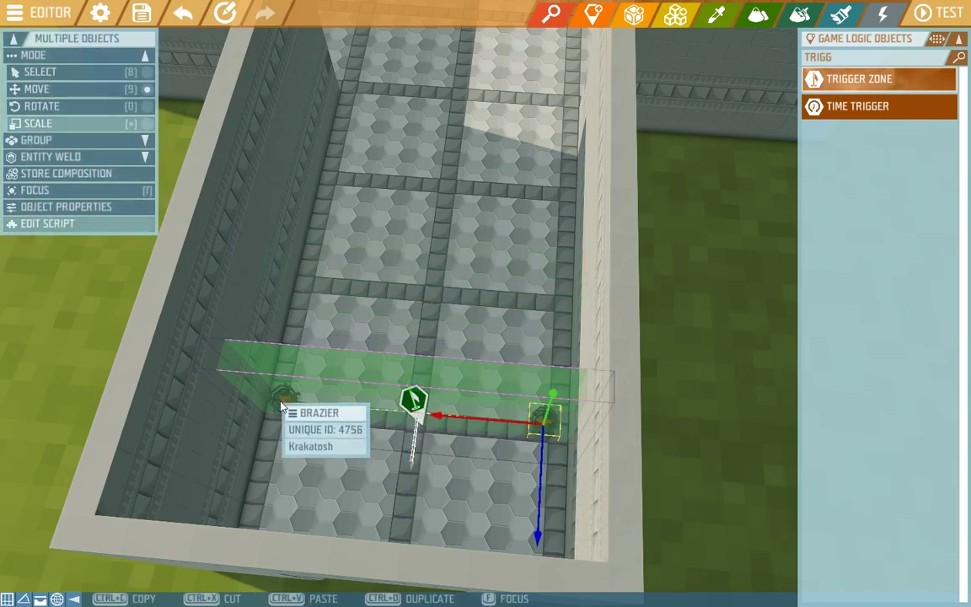
pyautogui.keyDown('shift'); pyautogui.click(285, 403); pyautogui.keyUp('shift')
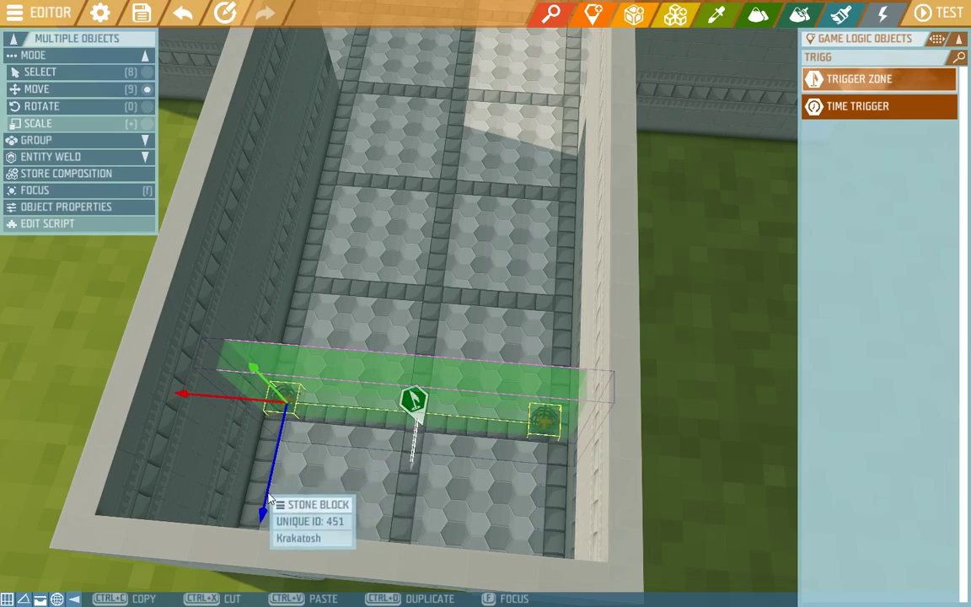
pyautogui.hotkey('ctrl', 'd')
pyautogui.moveTo(268, 499); pyautogui.dragTo(316, 362)
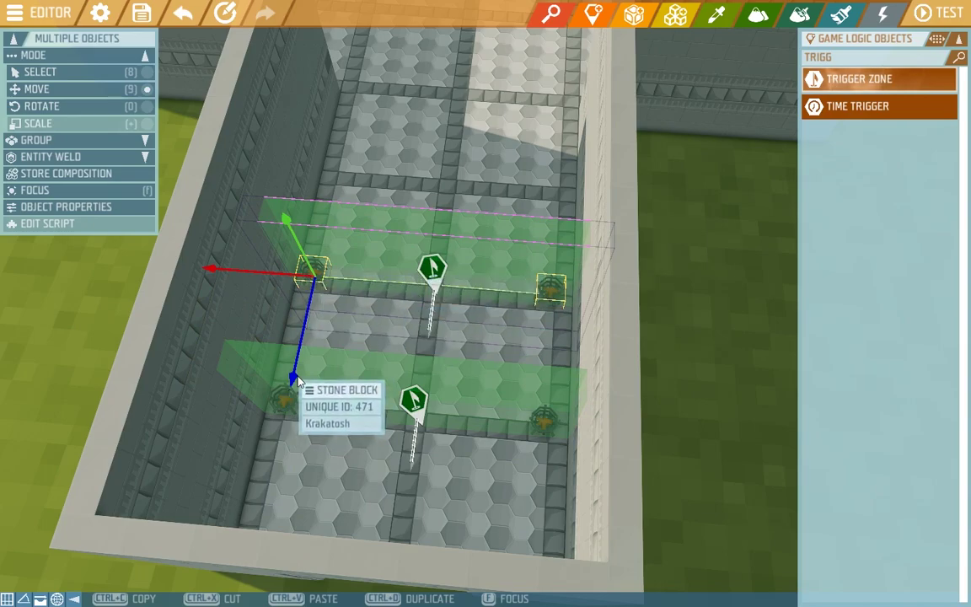
# Duplicate the zone-and-braziers set again toward the hallway's far end.
pyautogui.hotkey('ctrl', 'd')
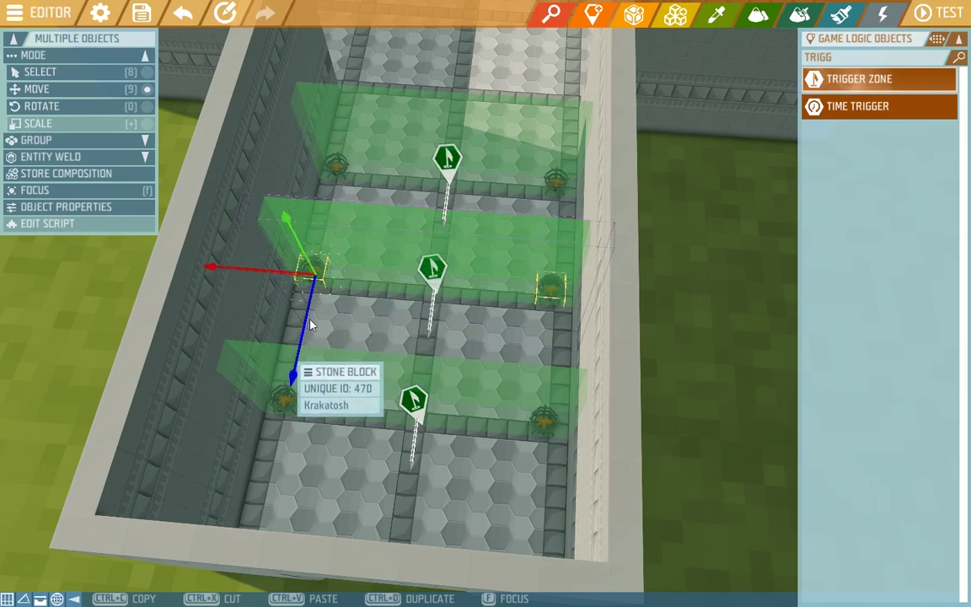
pyautogui.moveTo(295, 371); pyautogui.dragTo(376, 158)
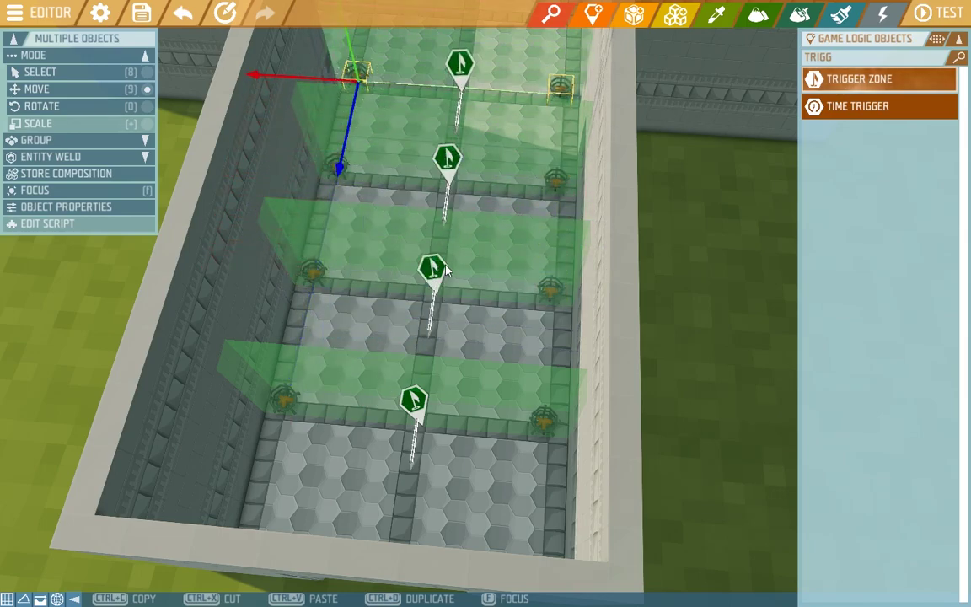
pyautogui.press('w')
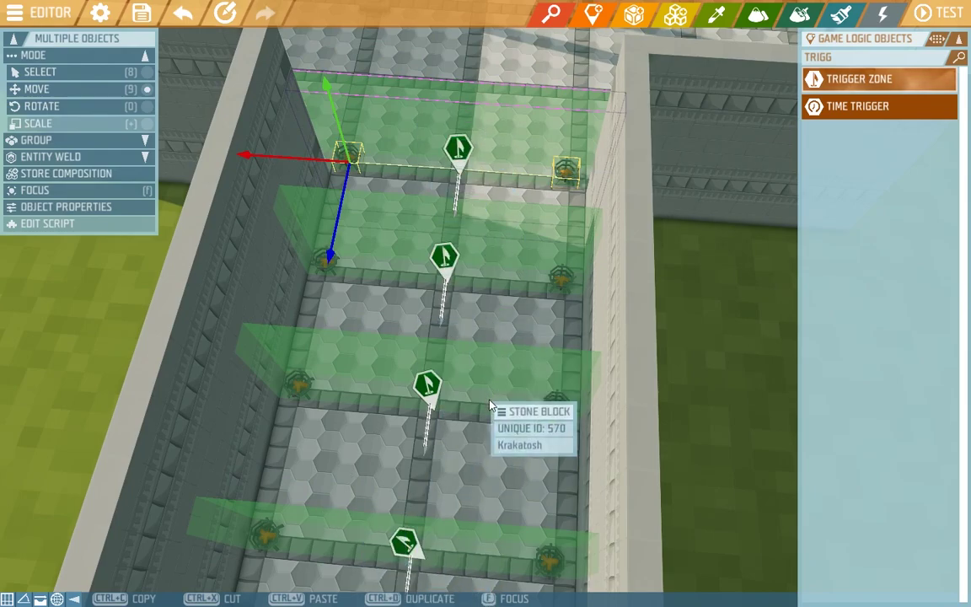
pyautogui.press('s')
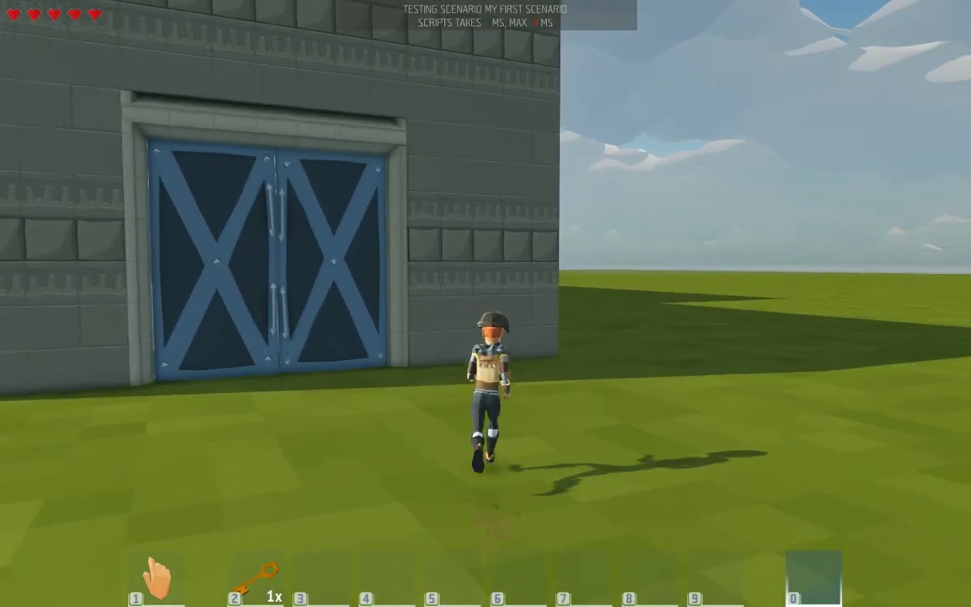
# In test play, pull the lever and run the character through the hallway past the trigger zones.
pyautogui.press('e')
pyautogui.press('w')
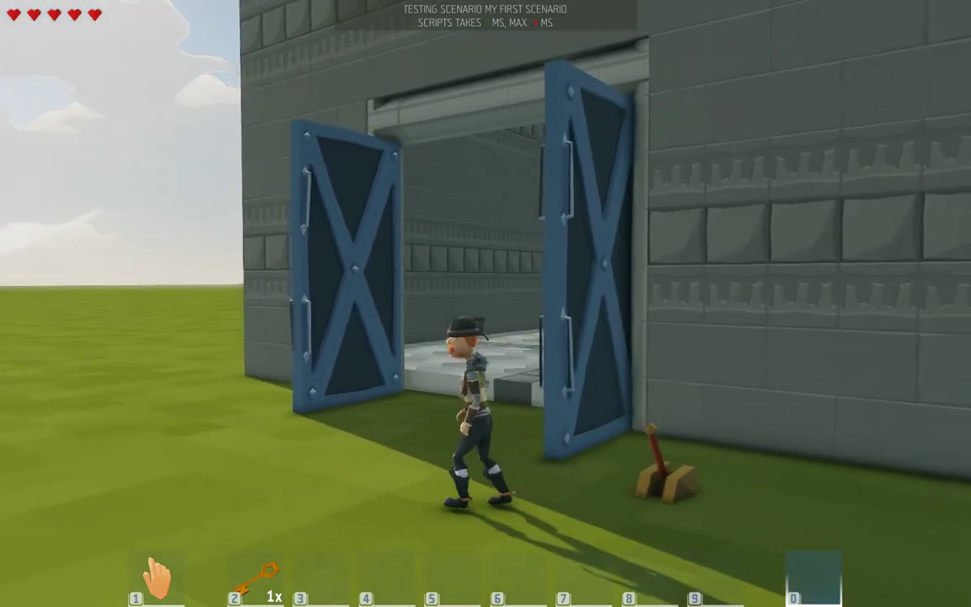
pyautogui.press('a')
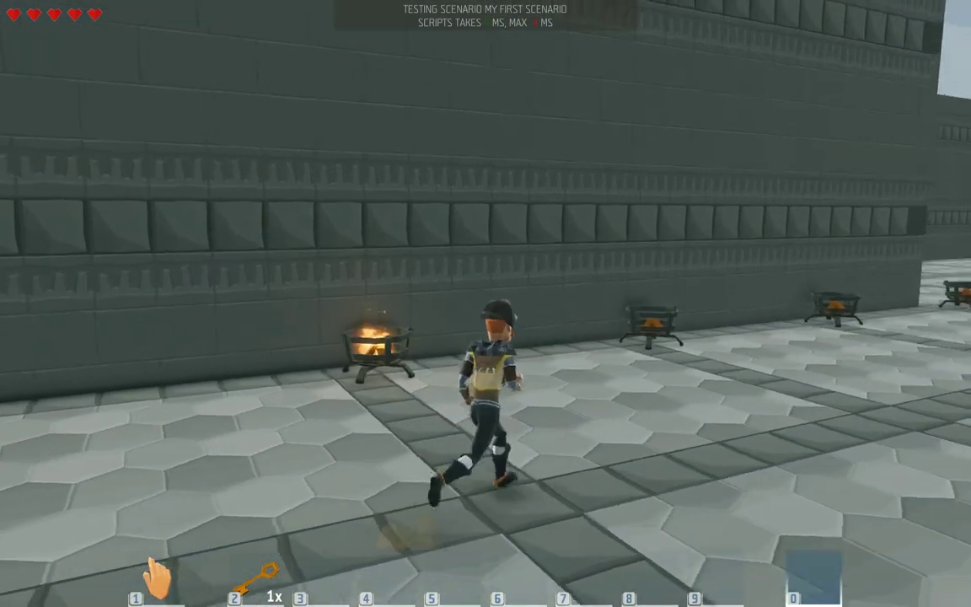
pyautogui.press('d')
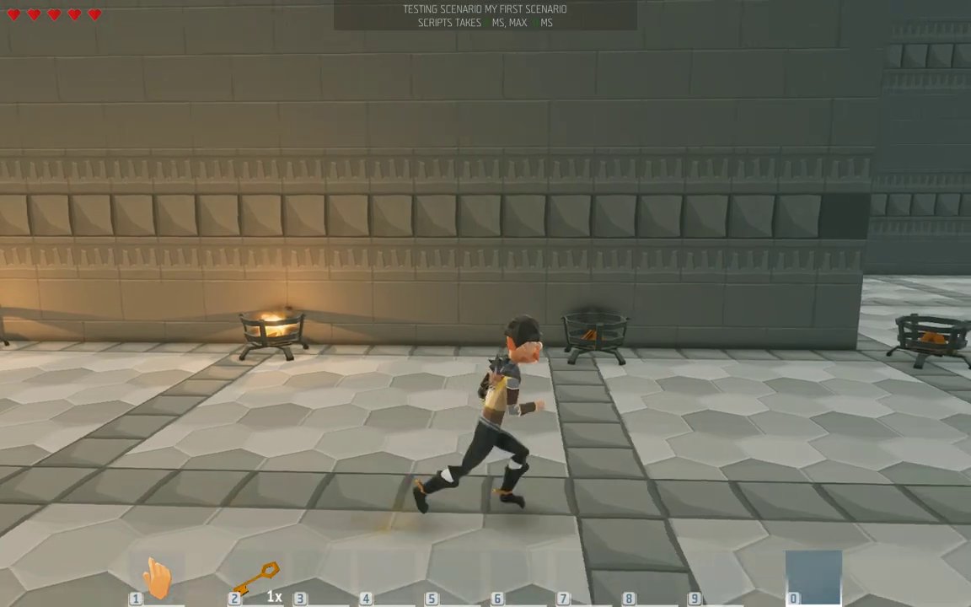
pyautogui.press('s')
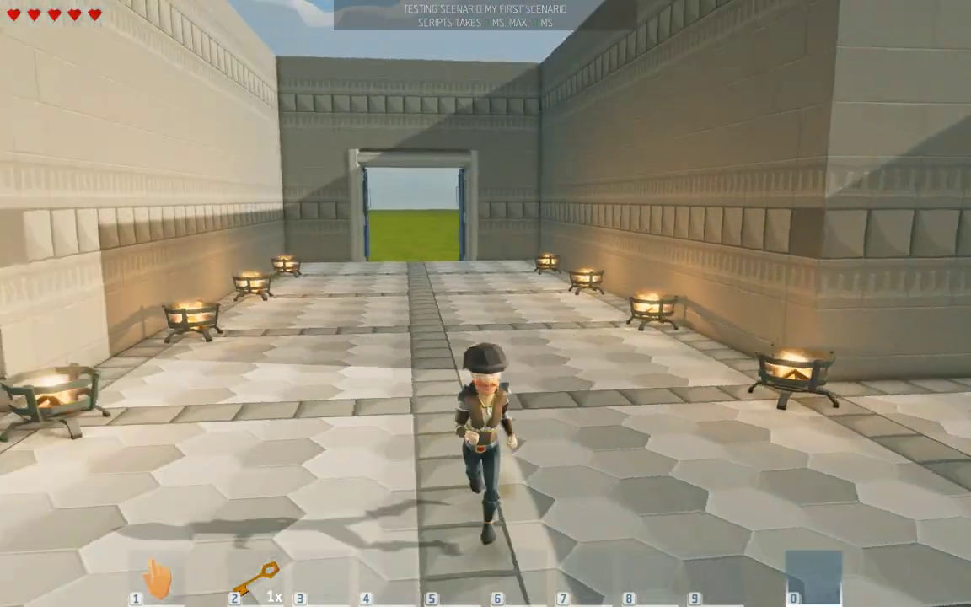